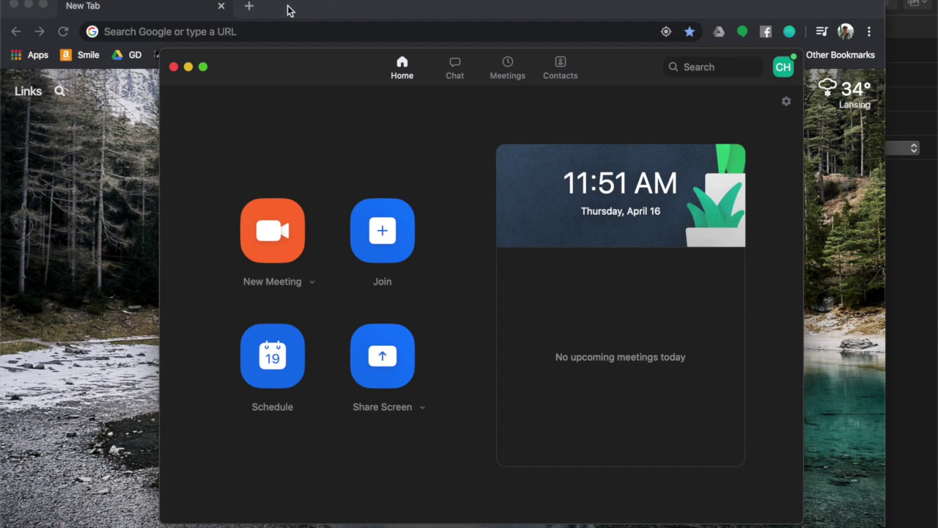
Step: Go to zoom.us in Chrome and open the 'Sign Up, It's Free' page
{"action": "left_click", "coordinate": [272, 29]}
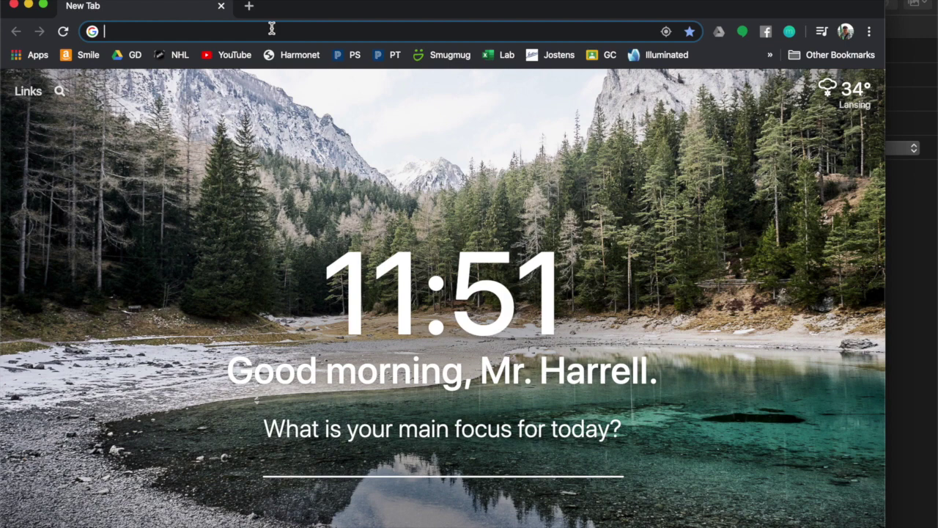
{"action": "type", "text": "zoom.us"}
{"action": "key", "text": "Return"}
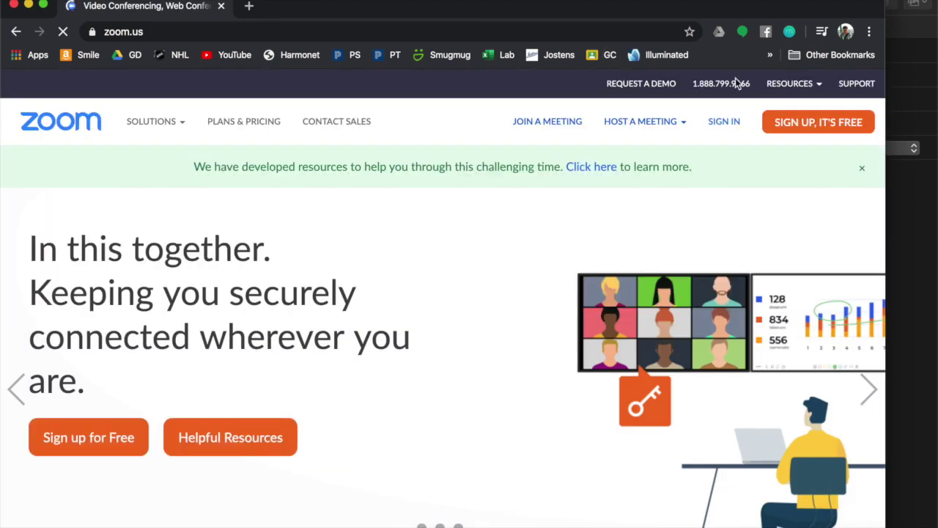
{"action": "left_click", "coordinate": [779, 123]}
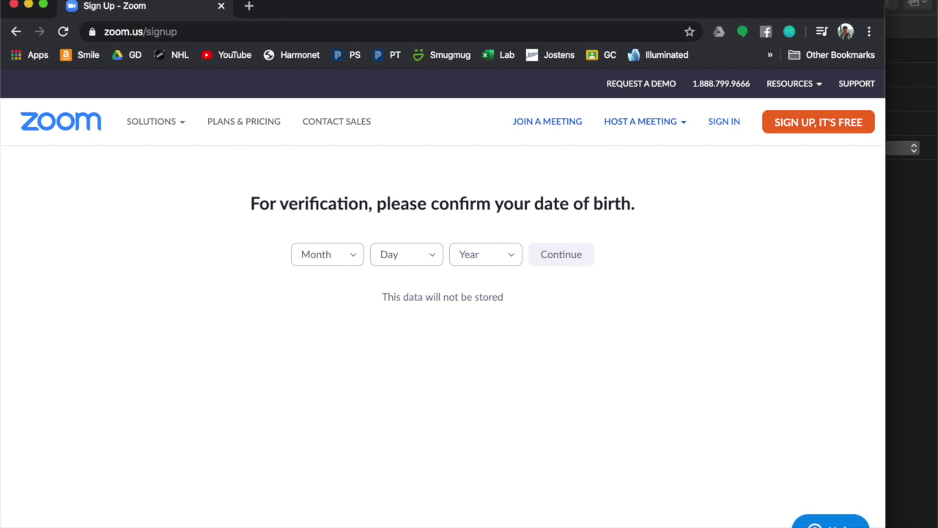
Step: Bring the Zoom desktop app's Home window forward and start a new instant meeting
{"action": "mouse_move", "coordinate": [546, 519]}
{"action": "left_click", "coordinate": [468, 520]}
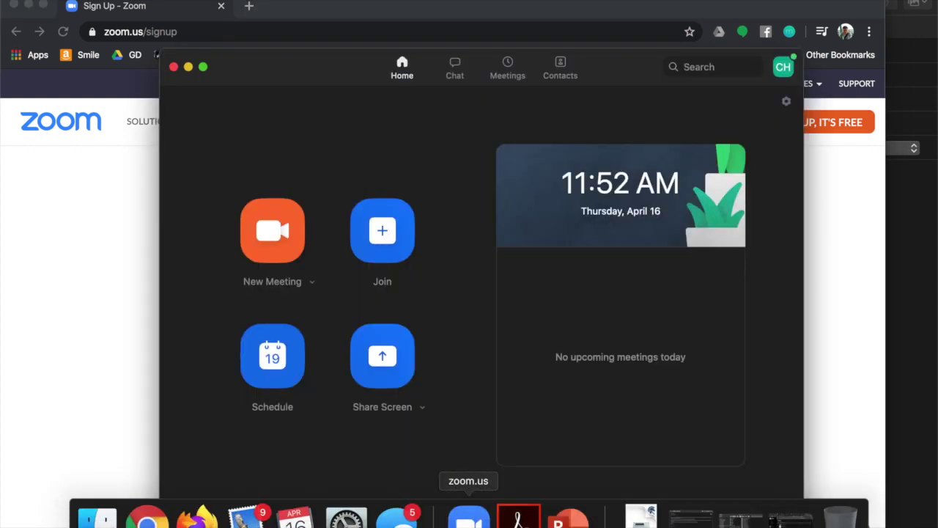
{"action": "left_click_drag", "start_coordinate": [319, 67], "coordinate": [318, 58]}
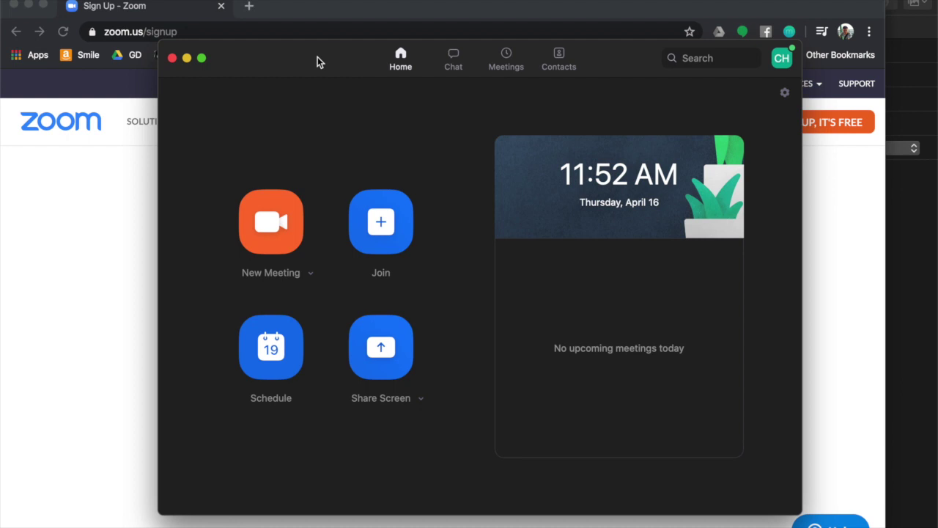
{"action": "left_click", "coordinate": [281, 223]}
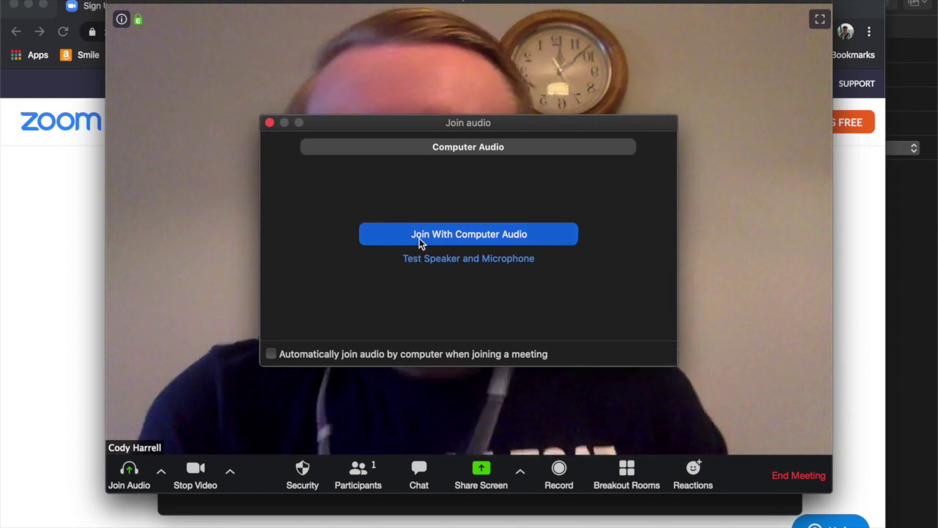
Step: Join the meeting with computer audio and show the microphone and speaker choices
{"action": "left_click", "coordinate": [419, 239]}
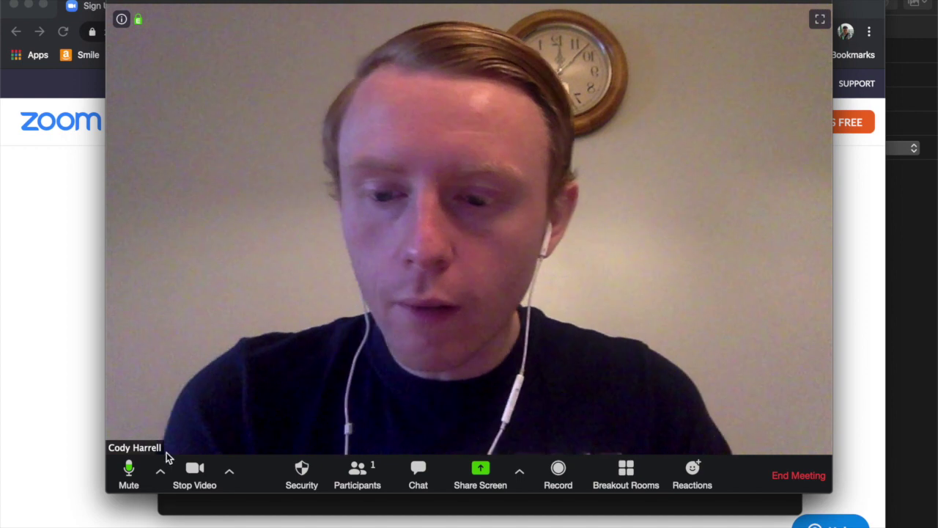
{"action": "left_click", "coordinate": [160, 472]}
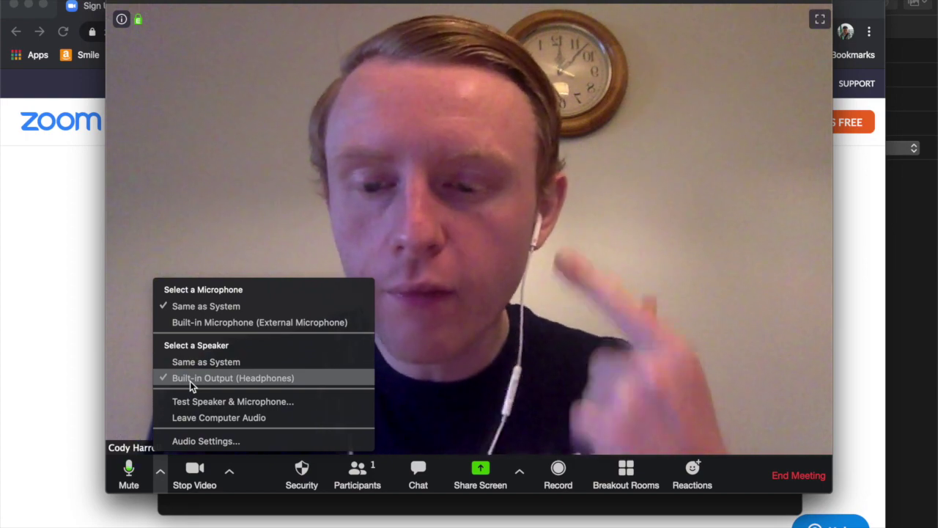
Step: View Zoom's Audio Settings, then close them to return to the meeting
{"action": "left_click", "coordinate": [193, 437]}
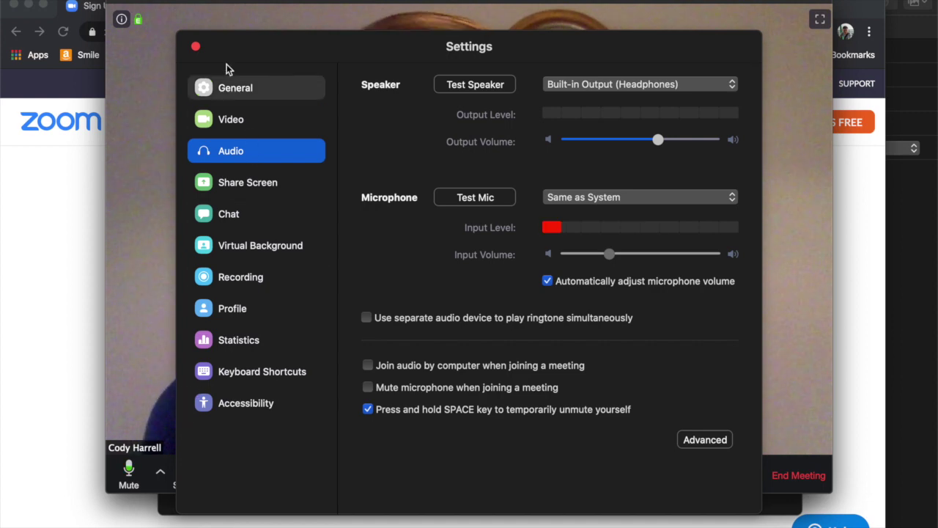
{"action": "left_click", "coordinate": [195, 46]}
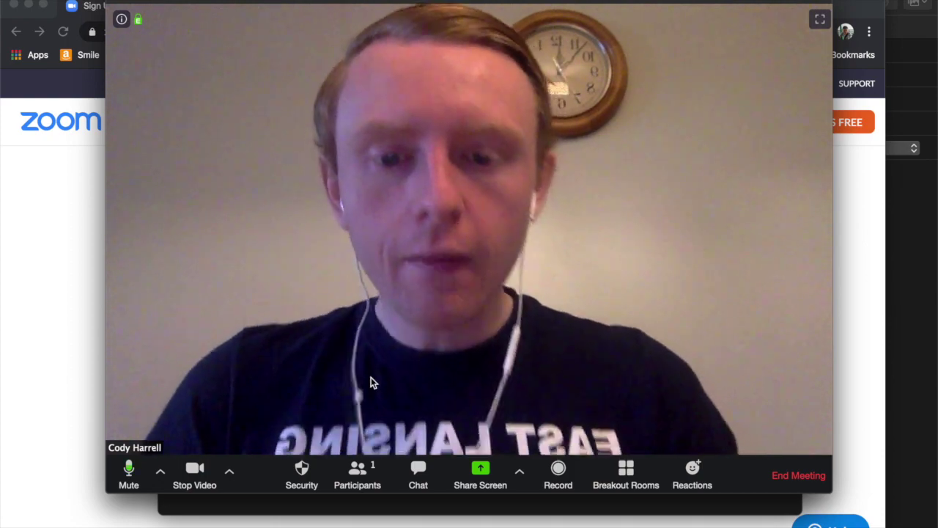
Step: Show the participants list, copy the meeting invitation, and switch to the Mail draft
{"action": "left_click", "coordinate": [357, 476]}
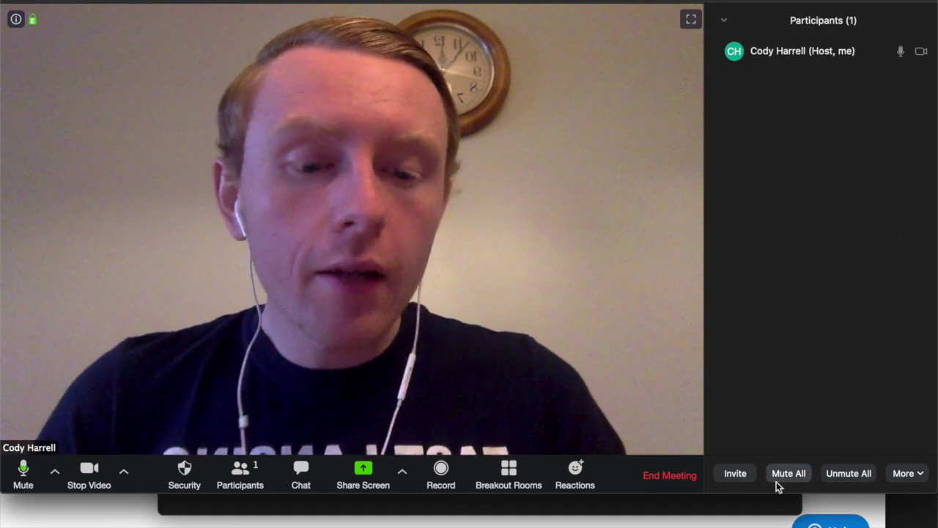
{"action": "left_click", "coordinate": [733, 473]}
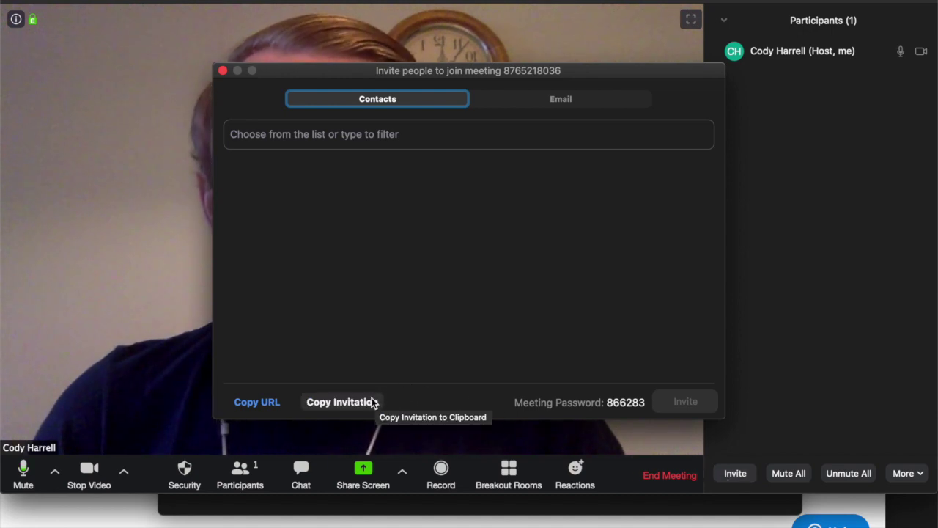
{"action": "left_click", "coordinate": [348, 402]}
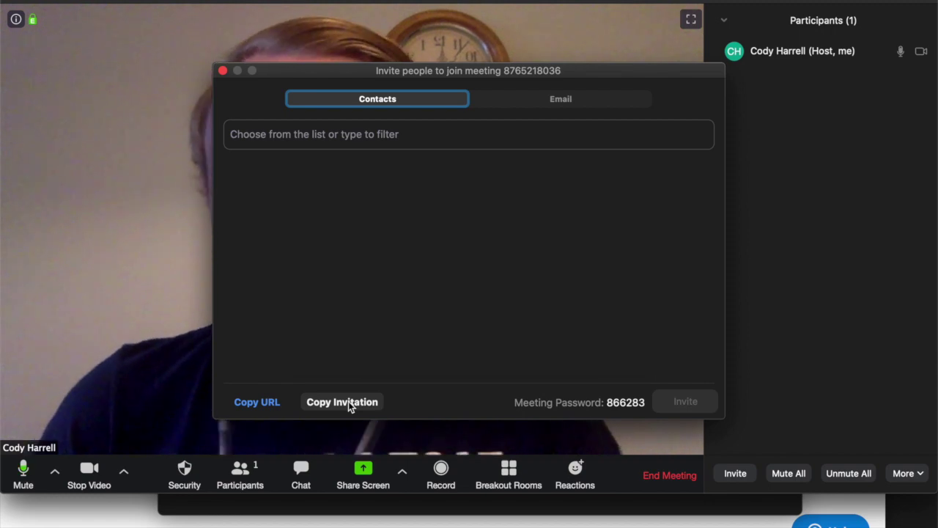
{"action": "left_click", "coordinate": [223, 71]}
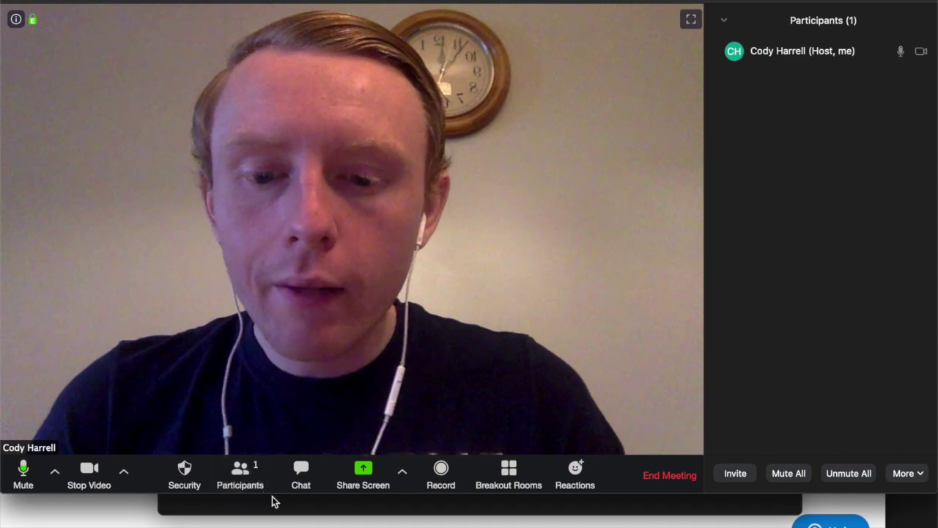
{"action": "left_click", "coordinate": [913, 525]}
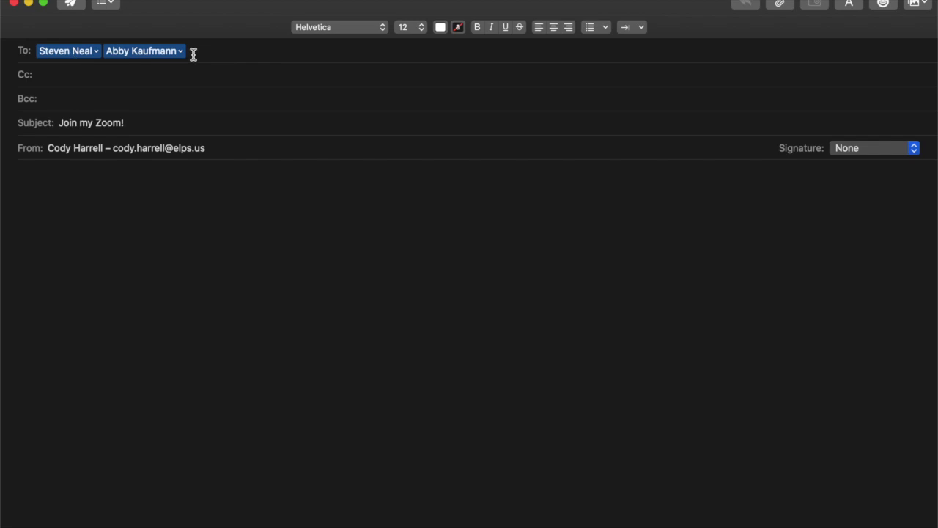
Step: Paste the copied Zoom invitation into the 'Join my Zoom!' message body and send it
{"action": "left_click", "coordinate": [68, 203]}
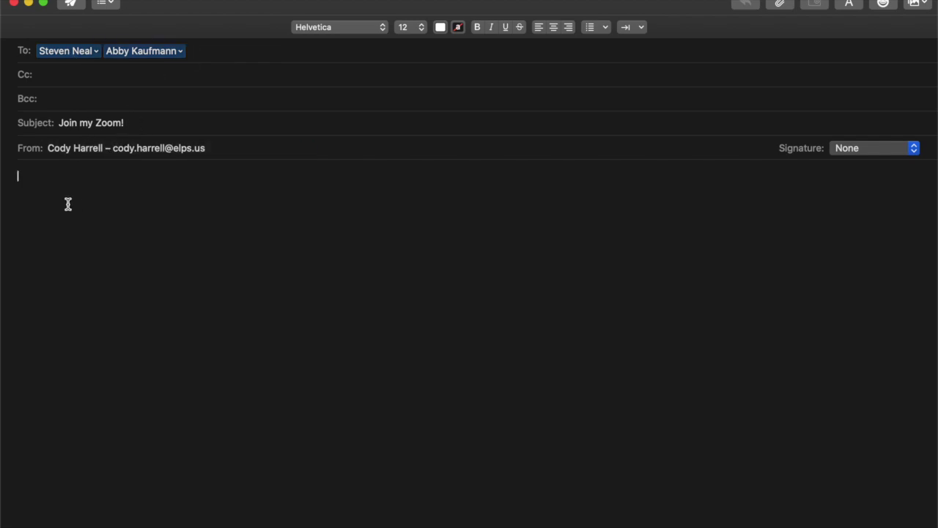
{"action": "key", "text": "super+v"}
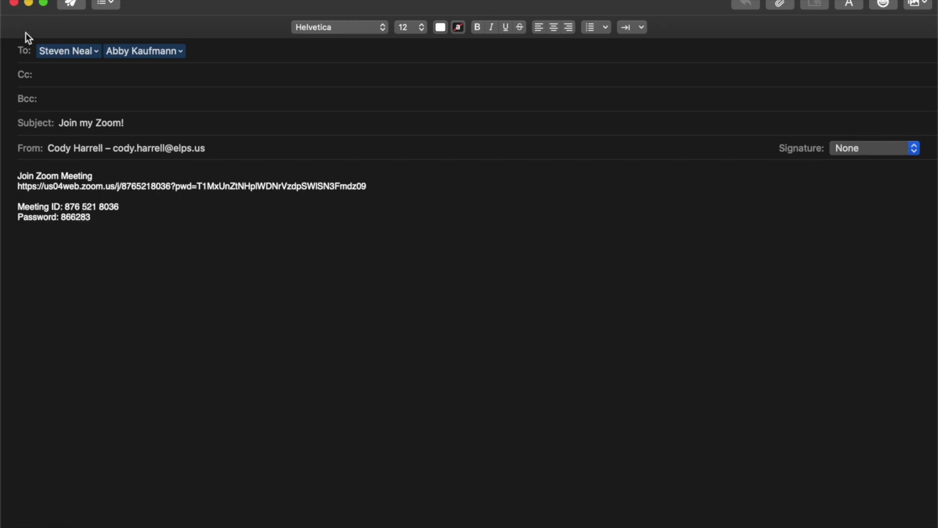
{"action": "left_click", "coordinate": [67, 4]}
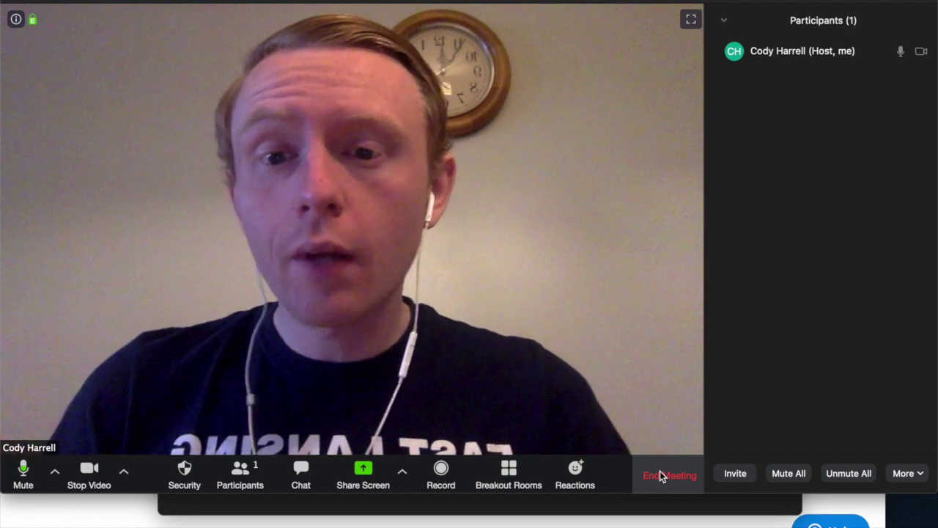
Step: End the instant meeting for all participants
{"action": "left_click", "coordinate": [659, 475]}
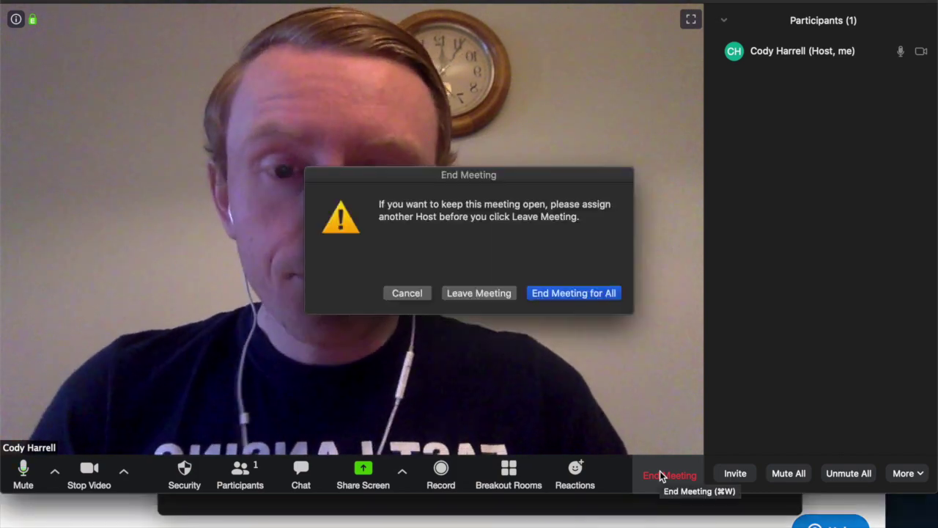
{"action": "left_click", "coordinate": [549, 295]}
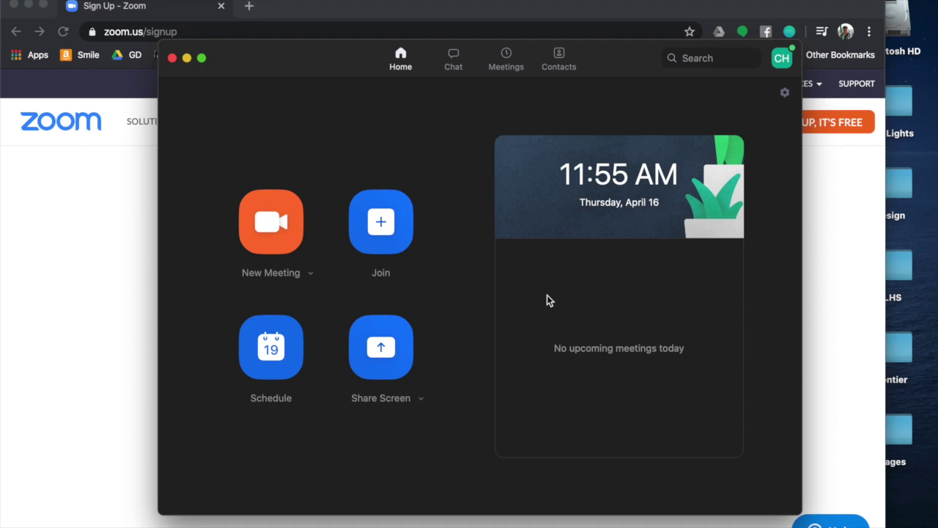
Step: Start scheduling a meeting and set its topic to 'Yearbook Weekly Zoom Call'
{"action": "left_click", "coordinate": [270, 366]}
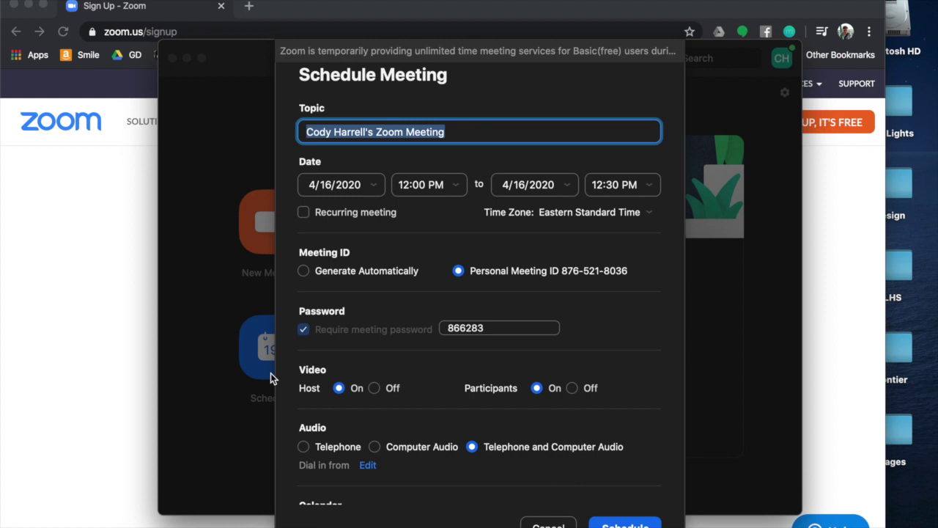
{"action": "type", "text": "Yearbook e"}
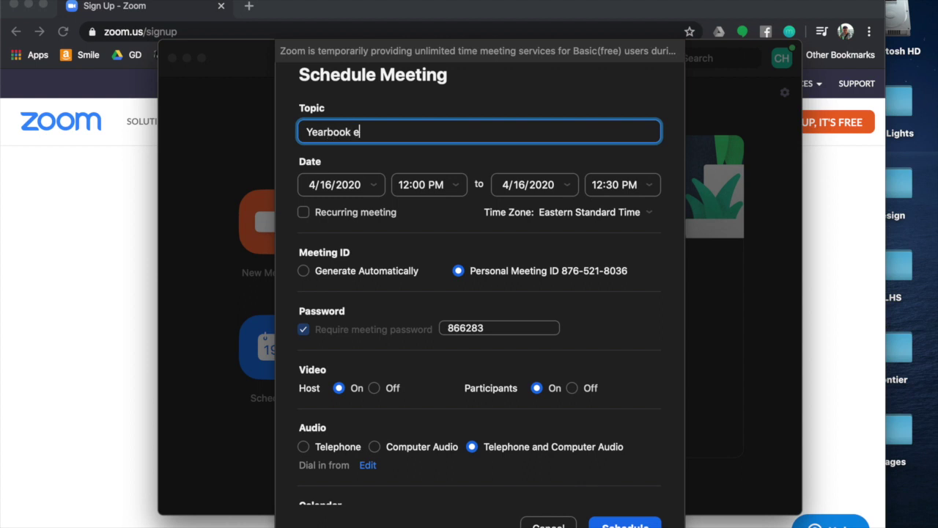
{"action": "key", "text": "BackSpace"}
{"action": "type", "text": "Weekly Zoom c"}
{"action": "key", "text": "BackSpace"}
{"action": "type", "text": "Call"}
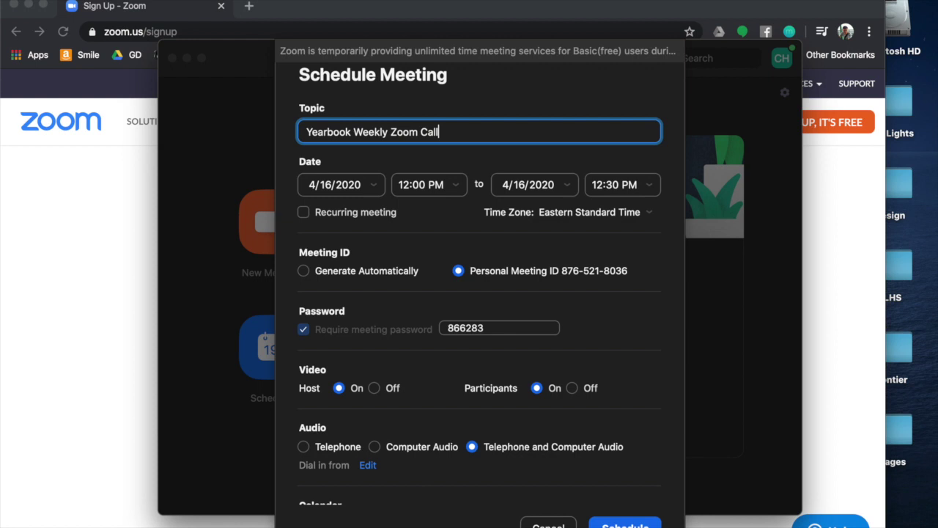
{"action": "left_click", "coordinate": [376, 187]}
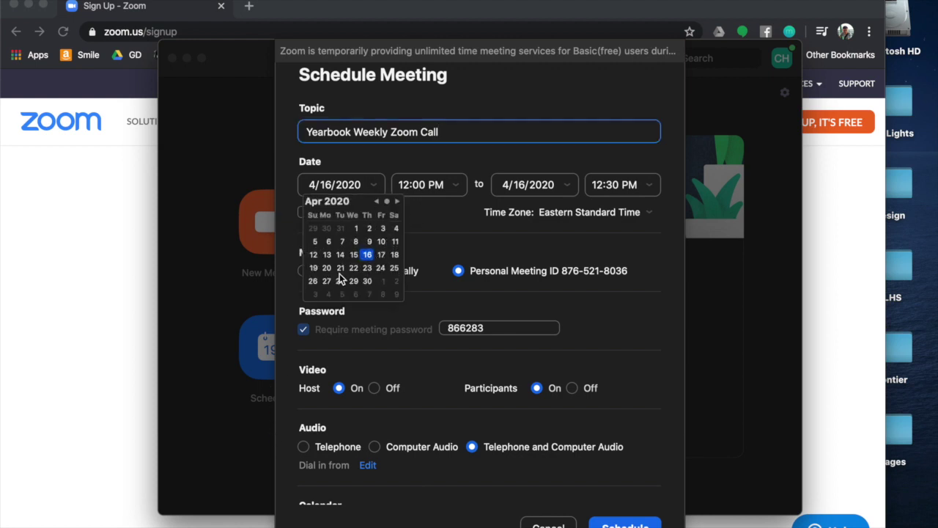
Step: Set the meeting date to April 21, 2020 with a 2:00 PM start
{"action": "left_click", "coordinate": [340, 269]}
{"action": "left_click", "coordinate": [404, 184]}
{"action": "type", "text": "2"}
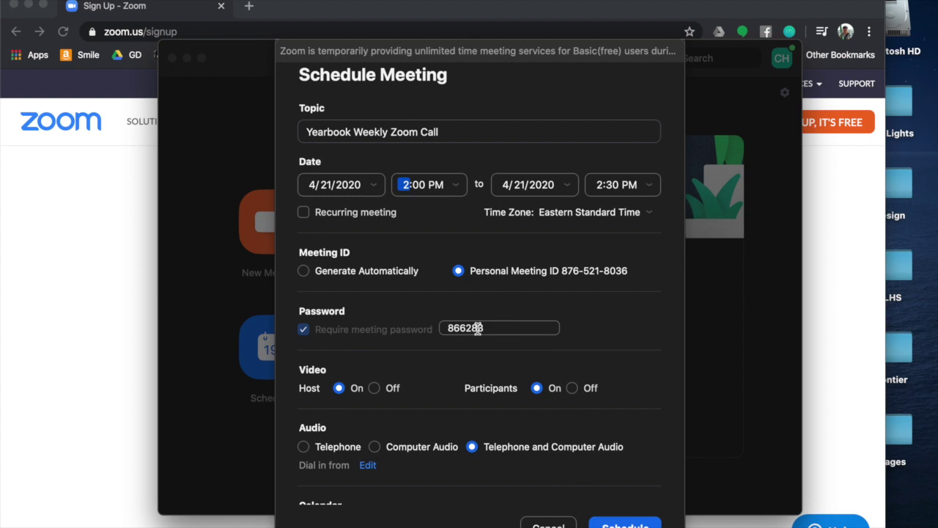
Step: Scroll down the Schedule Meeting form and open the dial-in country selection
{"action": "scroll", "coordinate": [478, 328], "scroll_direction": "down", "scroll_amount": 2}
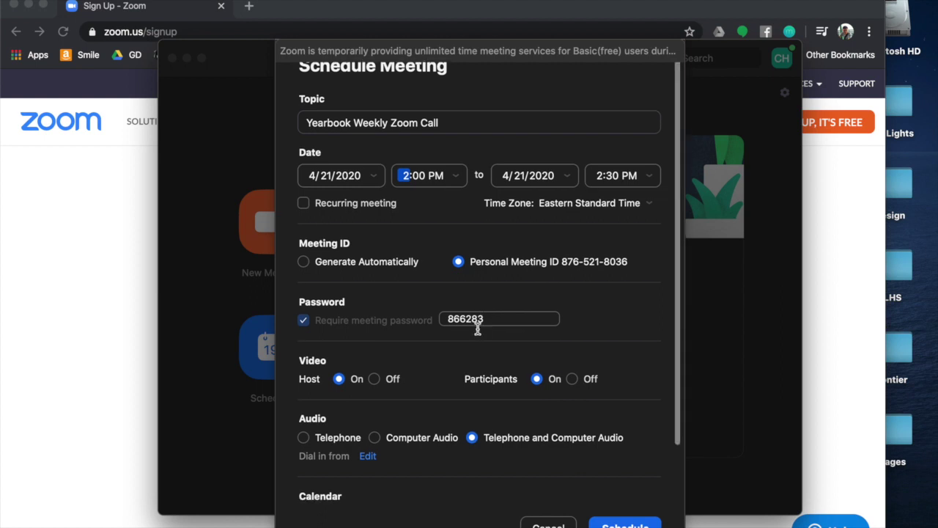
{"action": "scroll", "coordinate": [460, 364], "scroll_direction": "down", "scroll_amount": 3}
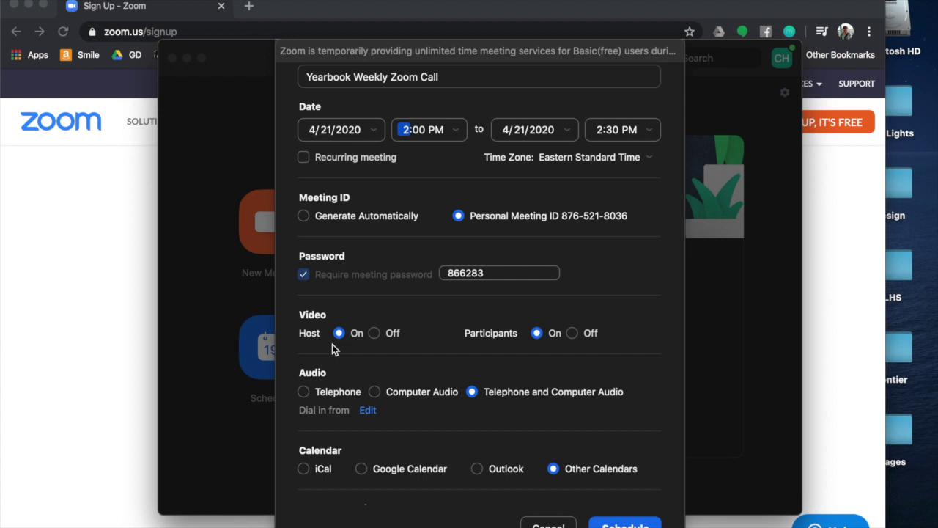
{"action": "scroll", "coordinate": [508, 345], "scroll_direction": "down", "scroll_amount": 1}
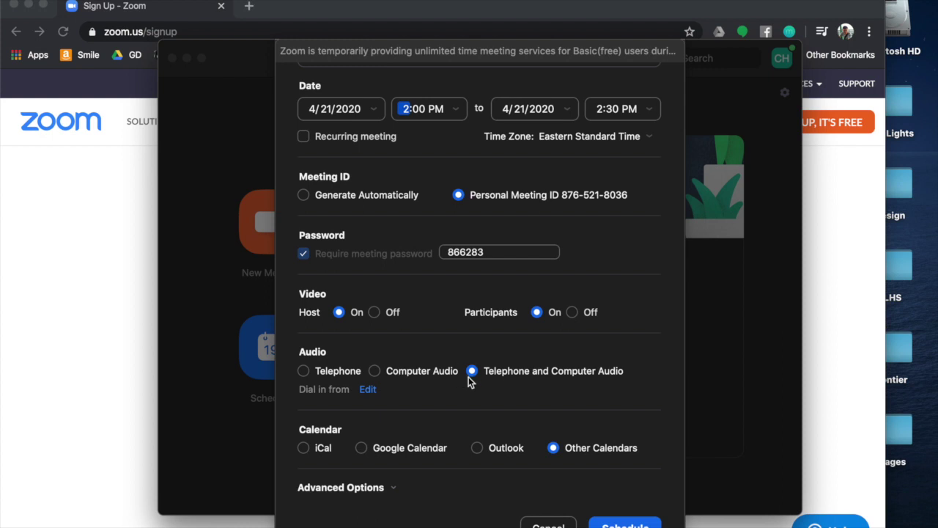
{"action": "left_click", "coordinate": [368, 390]}
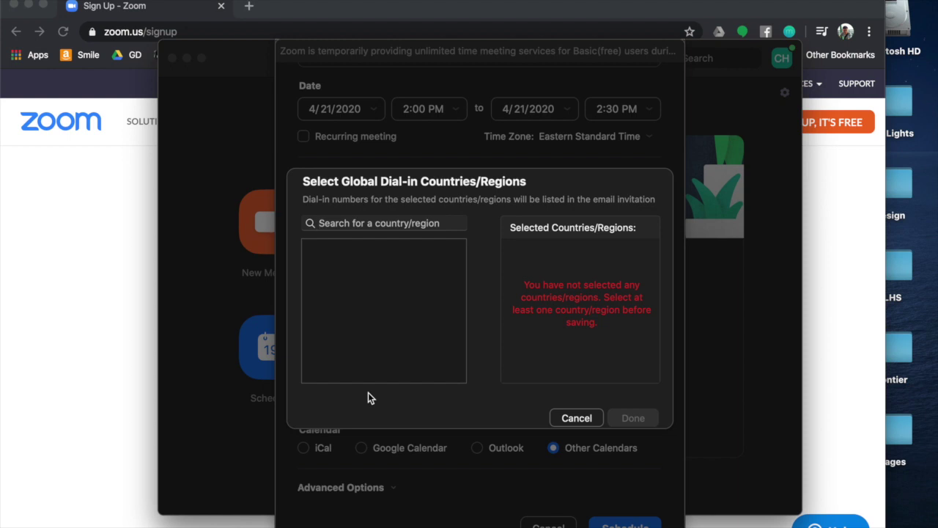
Step: Cancel the dial-in country dialog and keep Other Calendars as the calendar option
{"action": "left_click", "coordinate": [579, 418]}
{"action": "scroll", "coordinate": [495, 408], "scroll_direction": "down", "scroll_amount": 1}
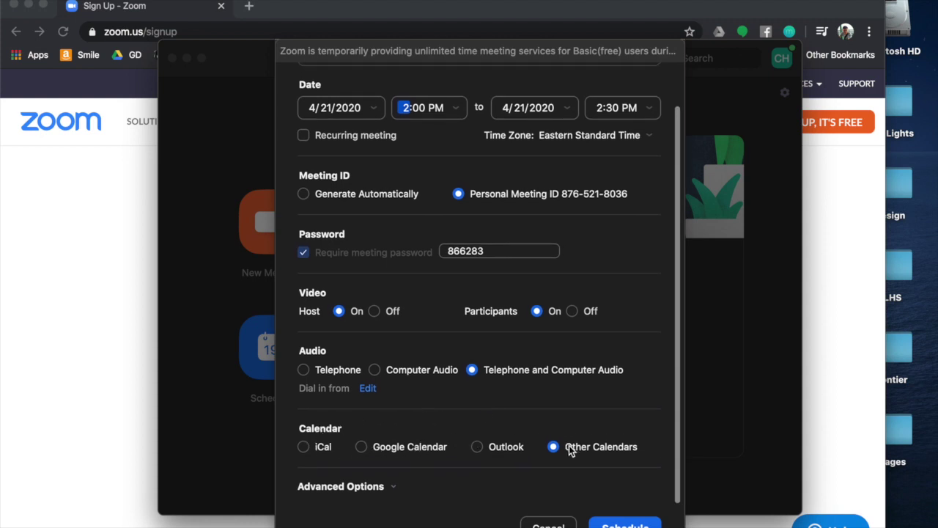
{"action": "left_click", "coordinate": [478, 447]}
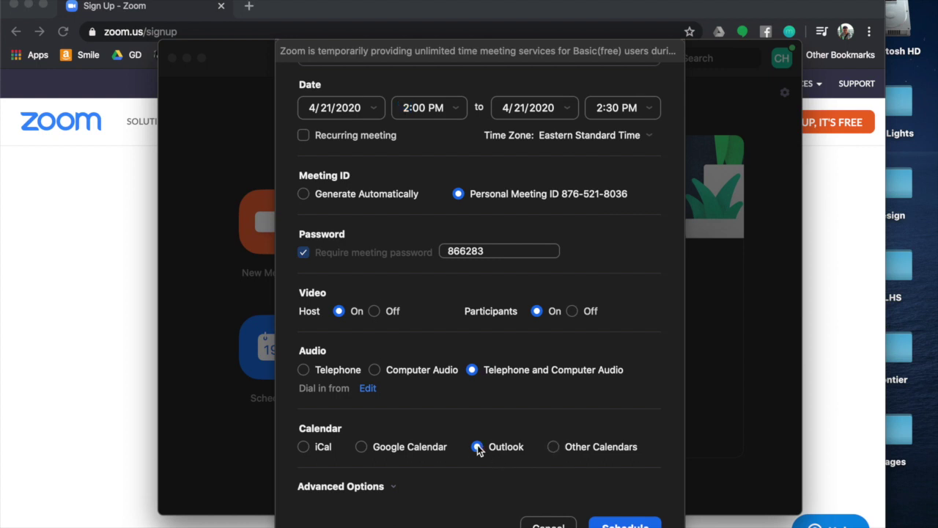
{"action": "left_click", "coordinate": [363, 447]}
{"action": "left_click", "coordinate": [307, 449]}
{"action": "left_click", "coordinate": [554, 447]}
Step: Schedule the meeting, copy its invitation, and bring up Apple Mail
{"action": "scroll", "coordinate": [562, 473], "scroll_direction": "down", "scroll_amount": 1}
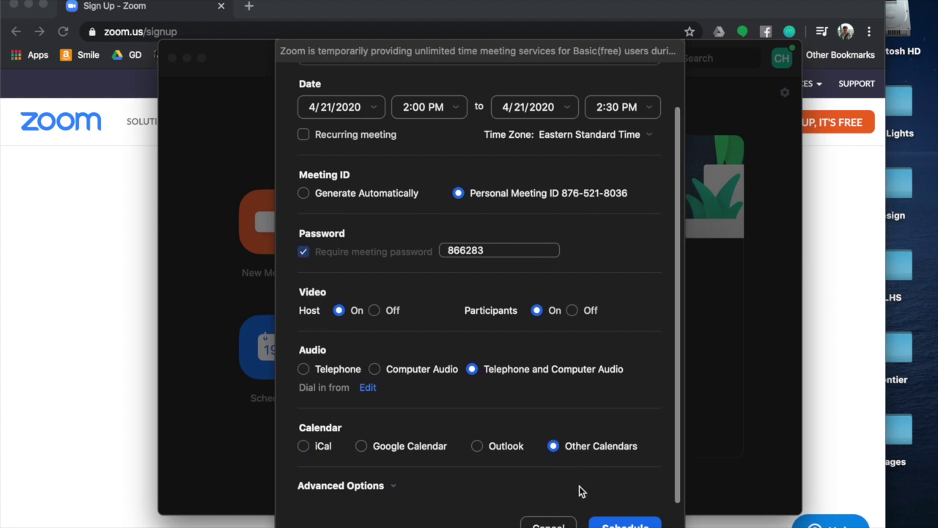
{"action": "left_click", "coordinate": [610, 524]}
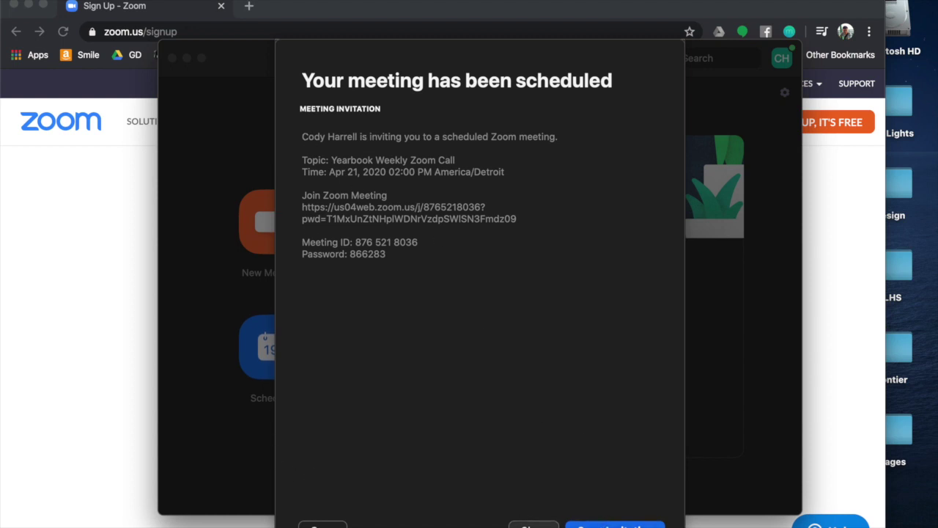
{"action": "left_click", "coordinate": [533, 525]}
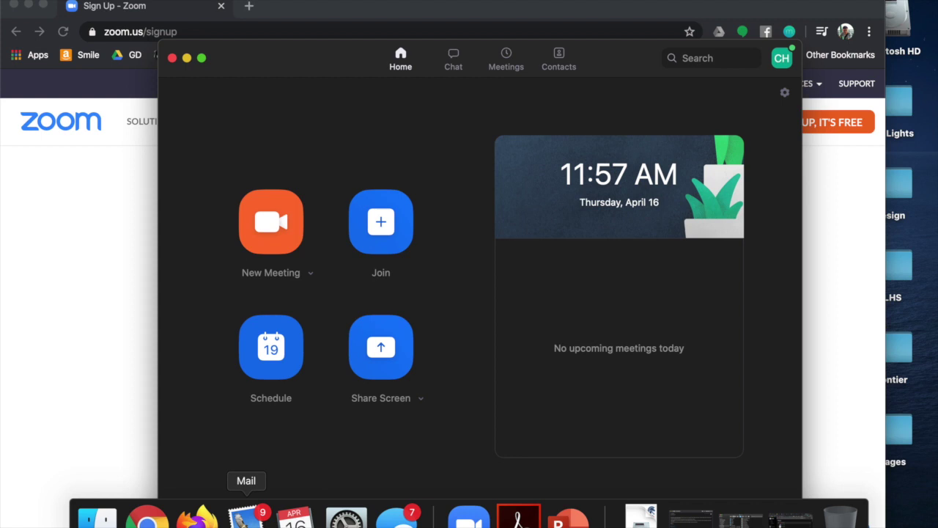
{"action": "left_click", "coordinate": [247, 518]}
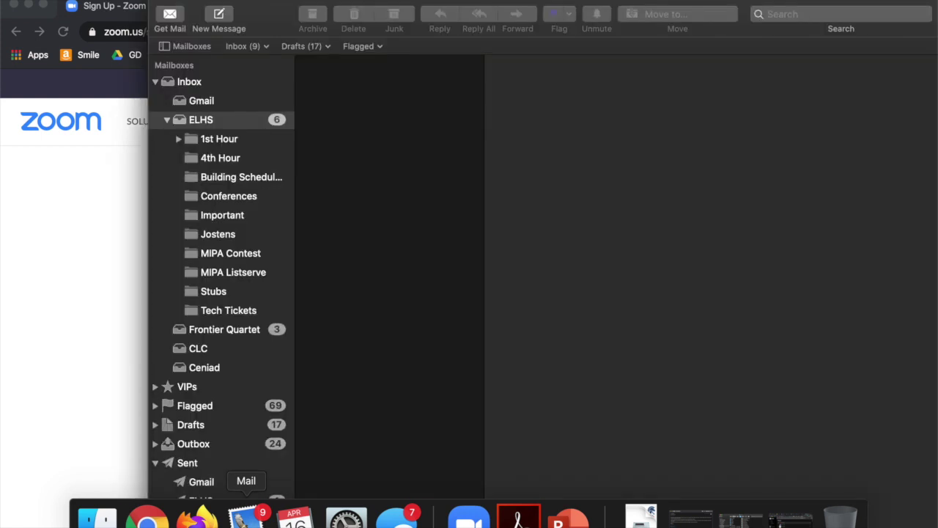
Step: Paste the Yearbook Weekly Zoom Call invitation into the body of a new Mail message
{"action": "key", "text": "super+n"}
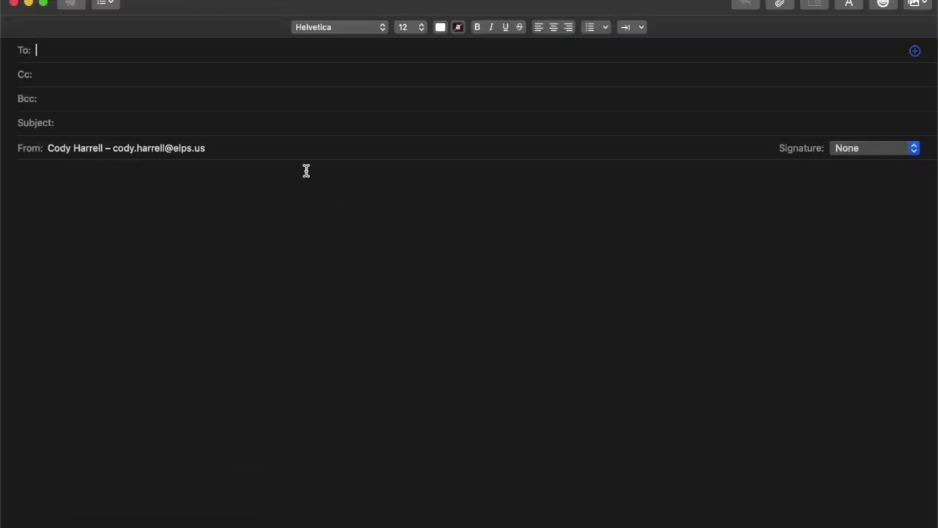
{"action": "left_click", "coordinate": [195, 215]}
{"action": "key", "text": "super+v"}
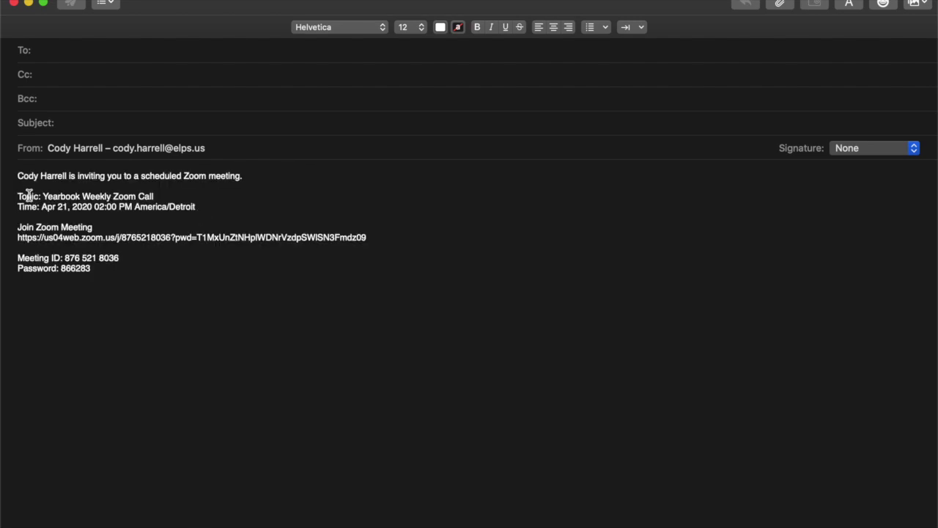